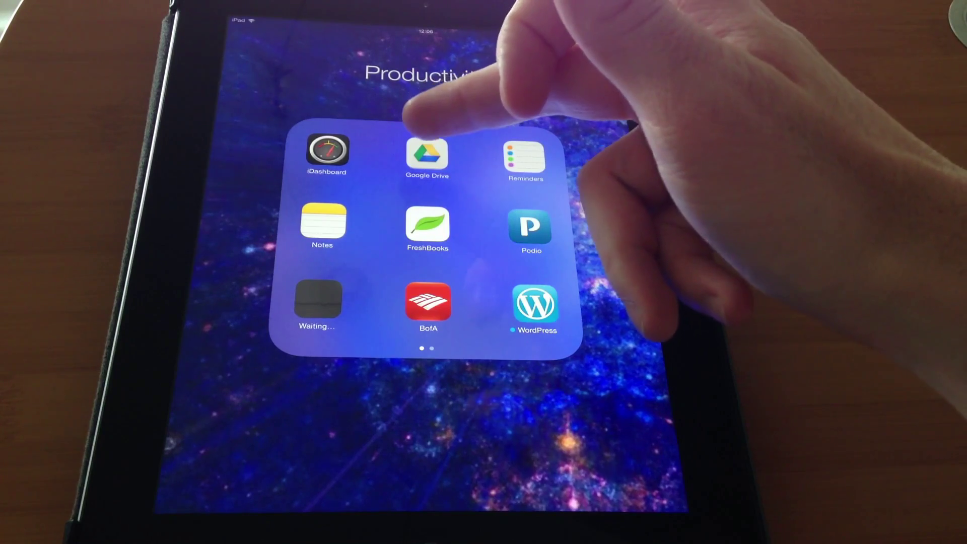
Step: Launch Google Drive and sign in with the account email and password
left_click(427, 153)
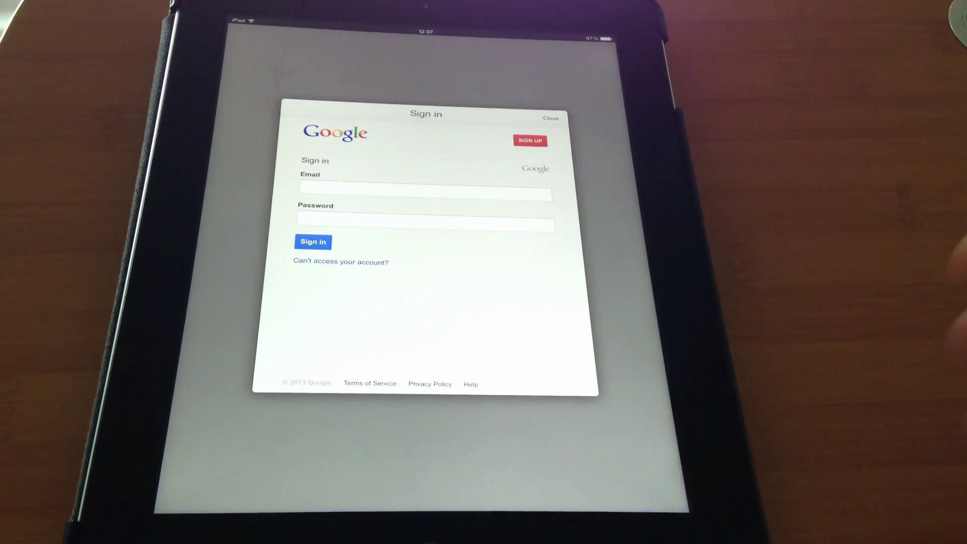
left_click(426, 193)
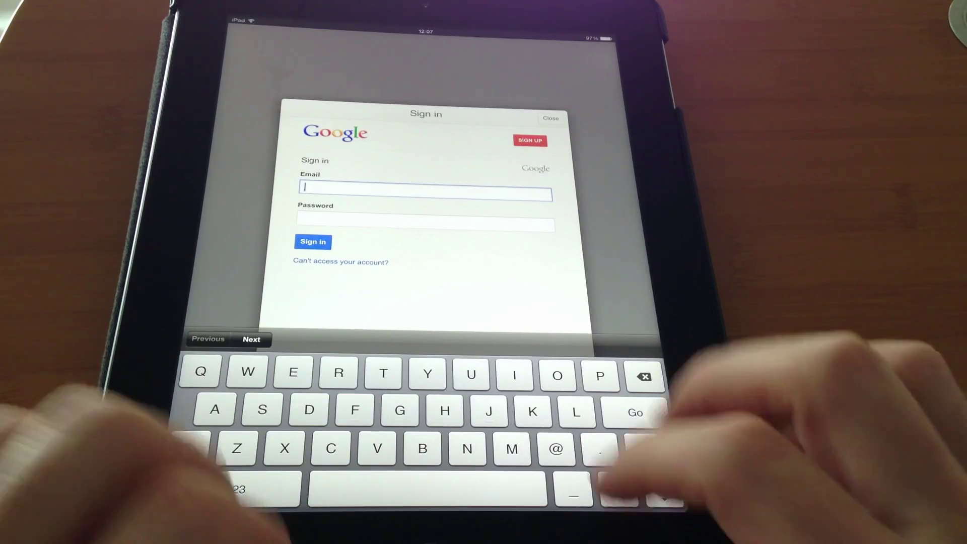
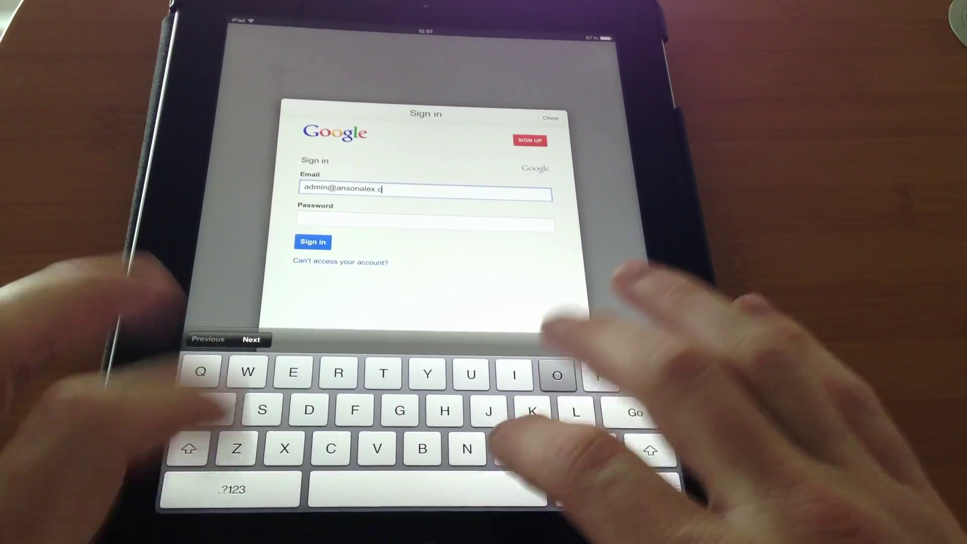
left_click(522, 223)
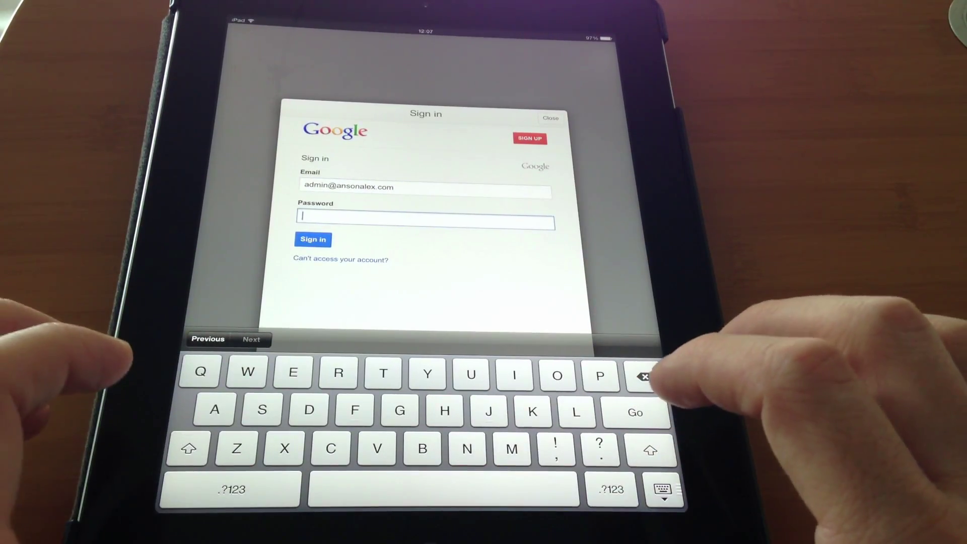
type("********")
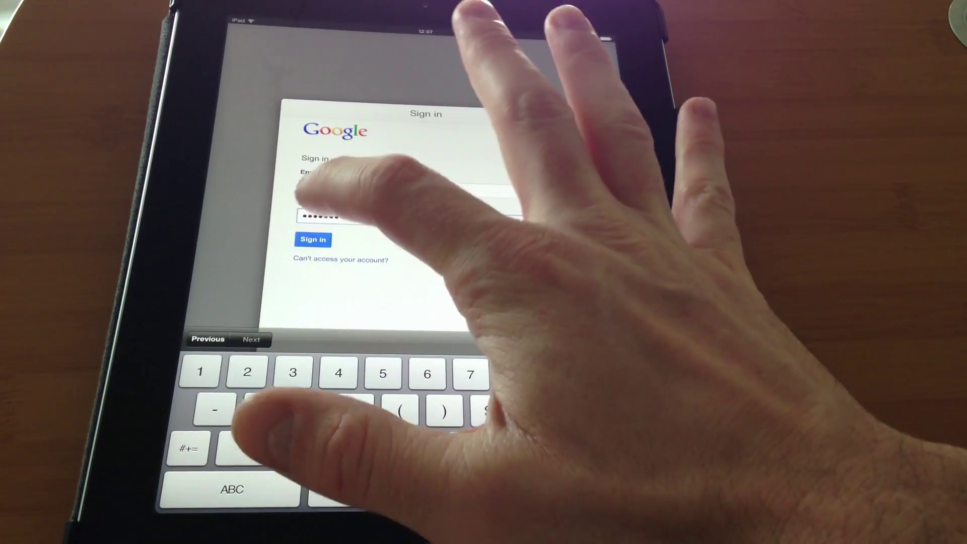
left_click(232, 489)
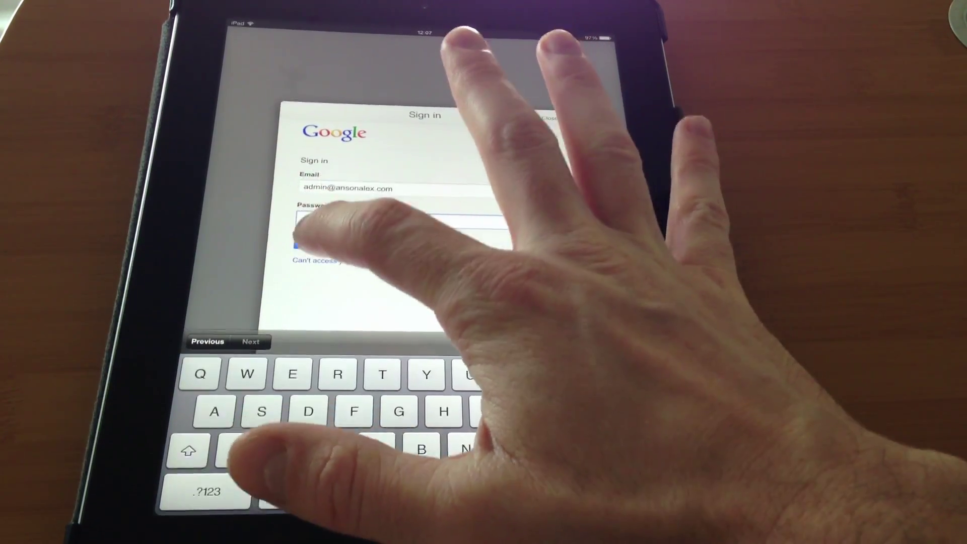
left_click(663, 490)
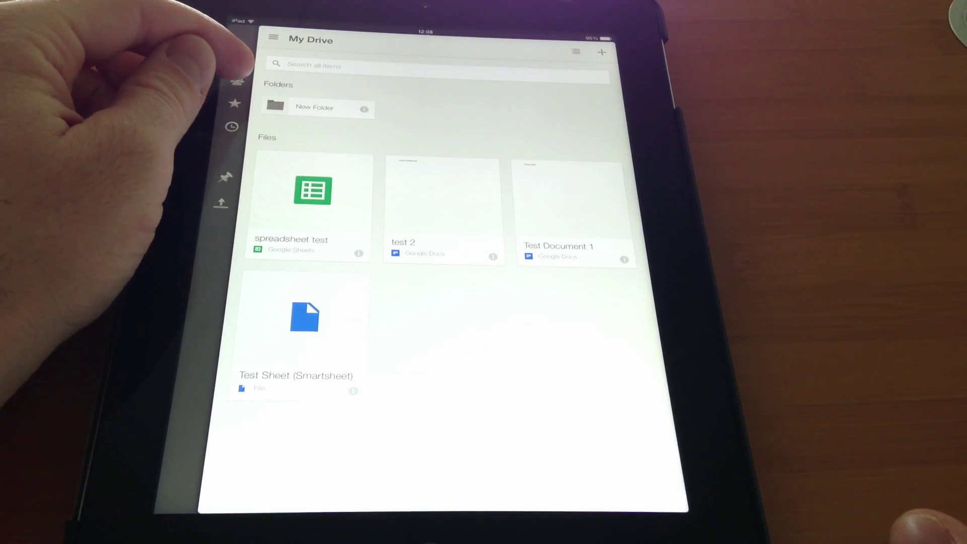
left_click(237, 80)
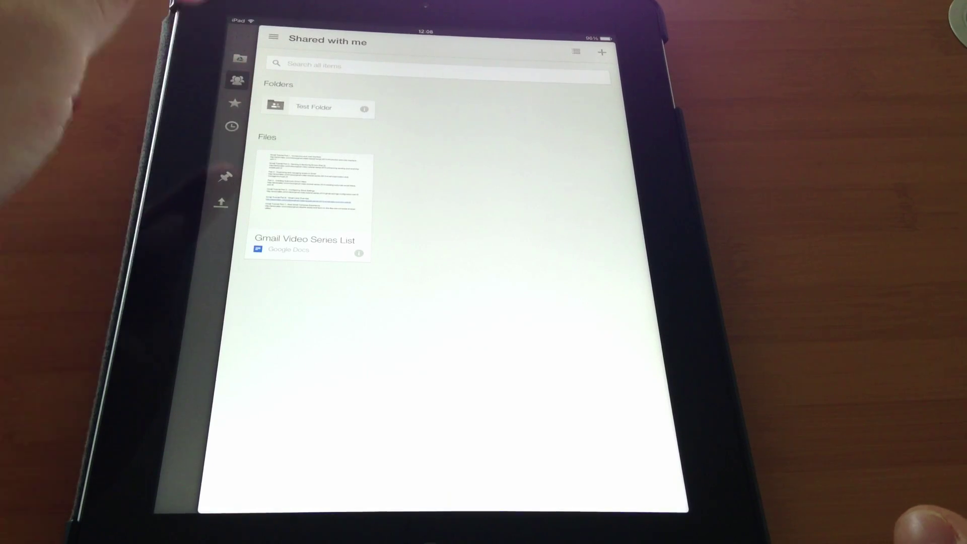
left_click(234, 103)
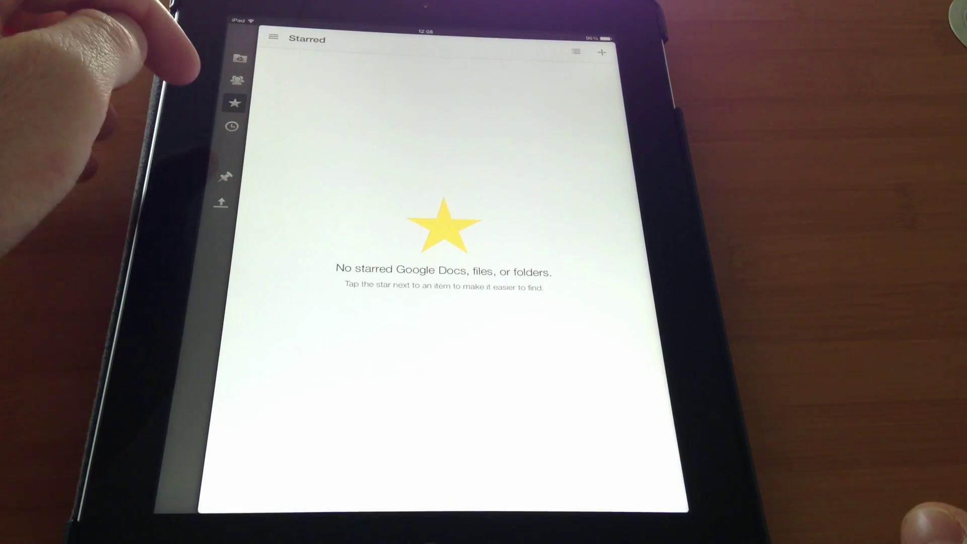
left_click(232, 126)
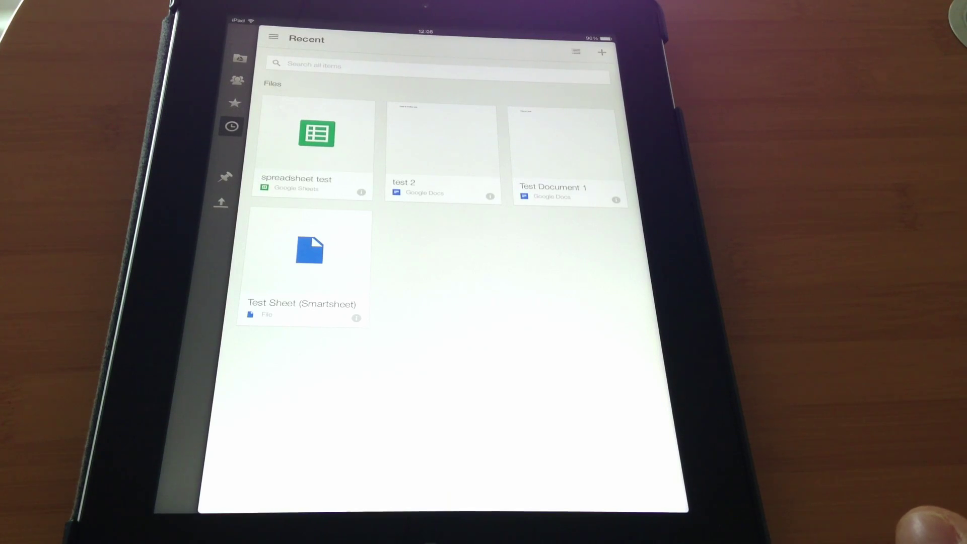
left_click(226, 177)
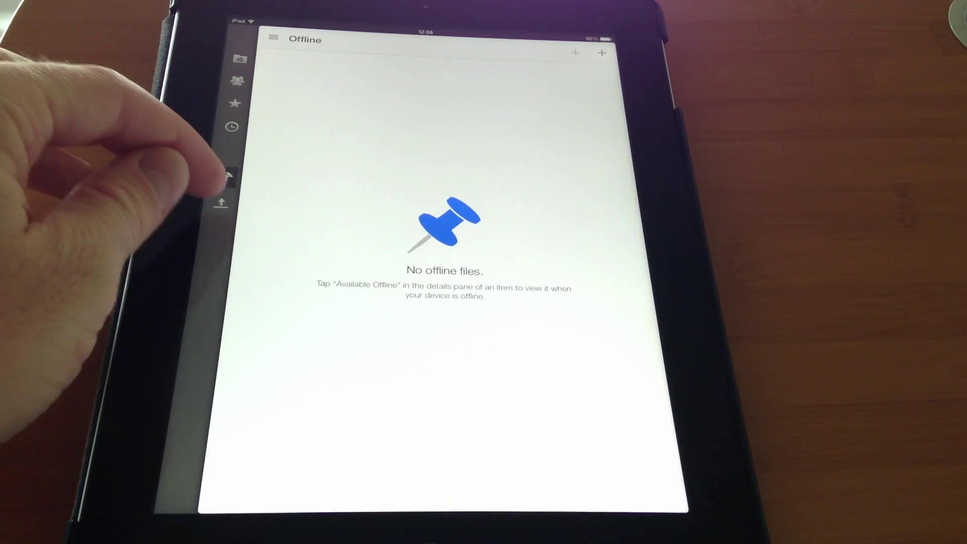
left_click(221, 203)
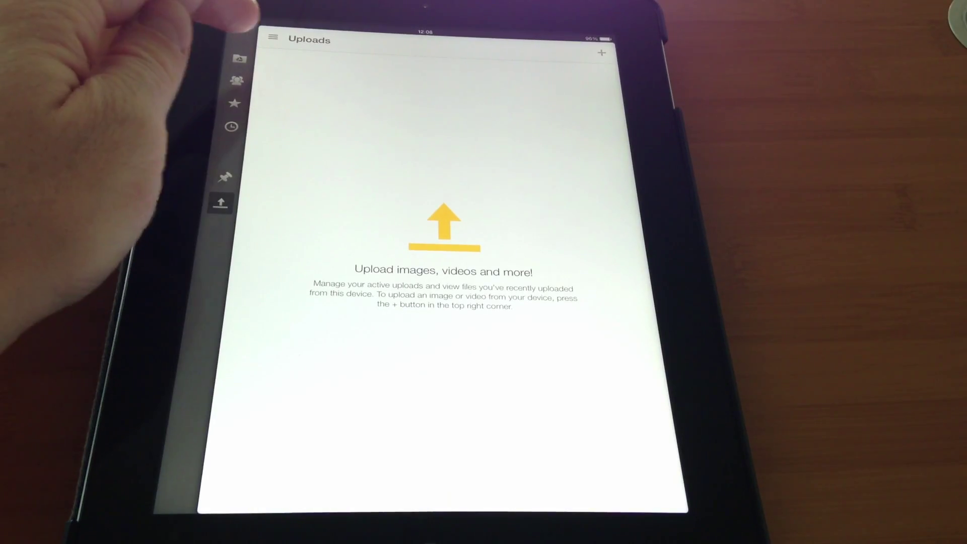
left_click(238, 58)
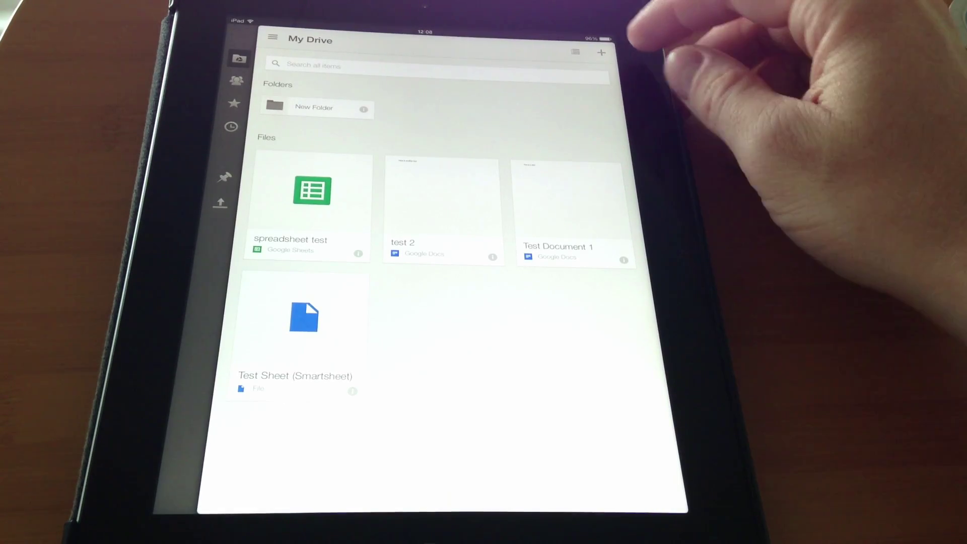
Step: Begin a new Google Docs document from the add menu, naming it 'tutorial test'
left_click(601, 52)
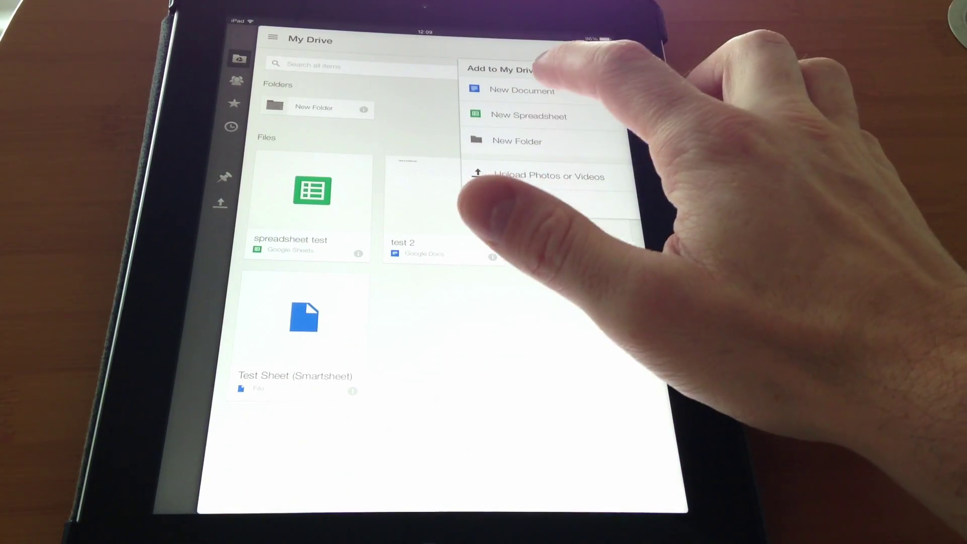
left_click(521, 90)
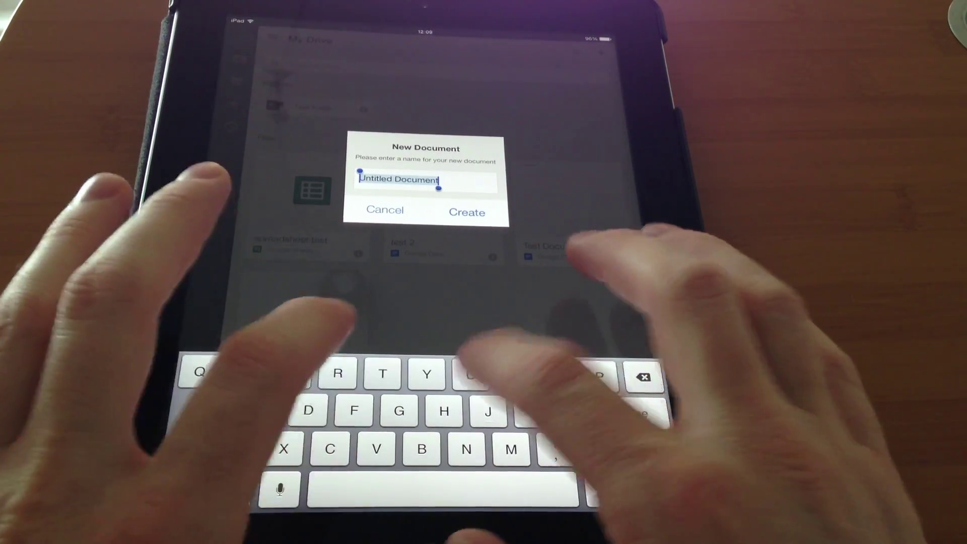
type("tutoria")
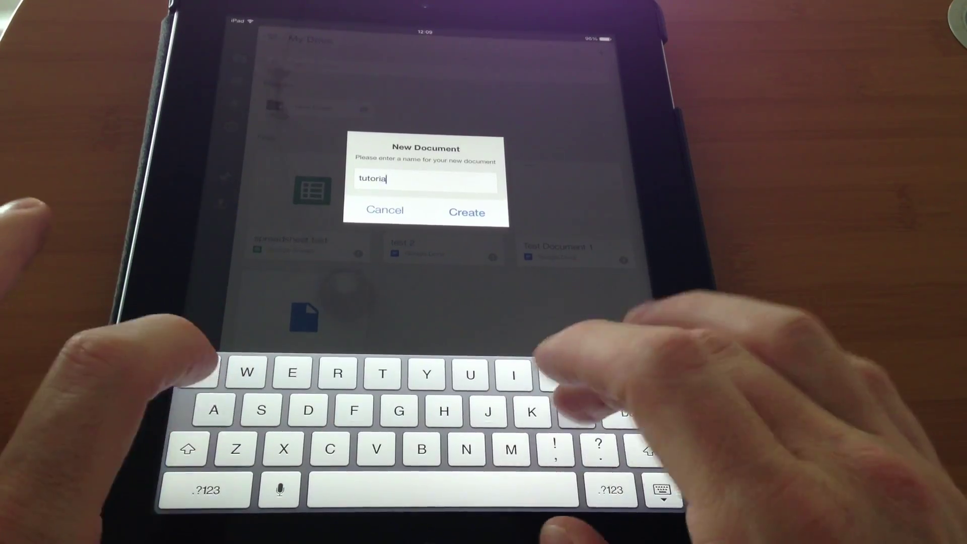
type("l test")
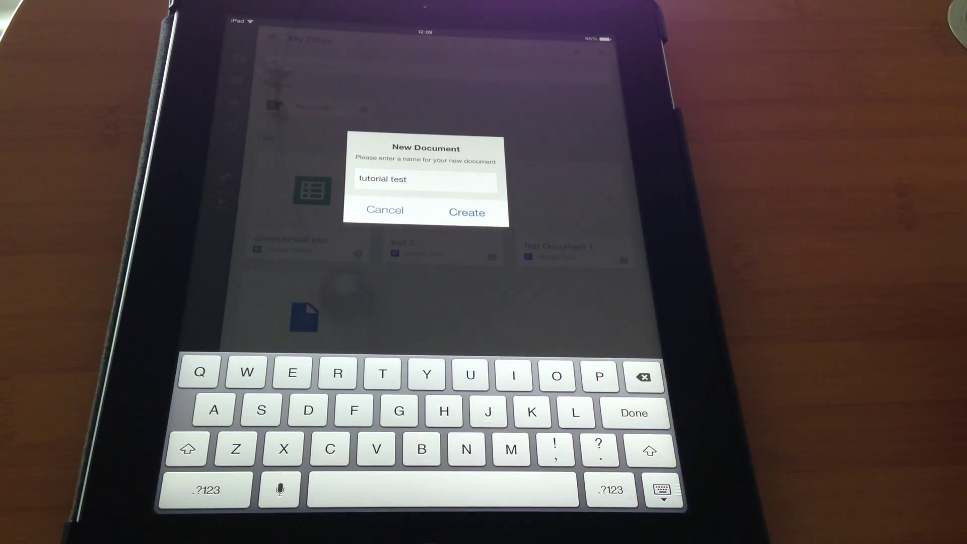
Step: Create the 'tutorial test' document and begin typing 'I can just typing.'
left_click(467, 212)
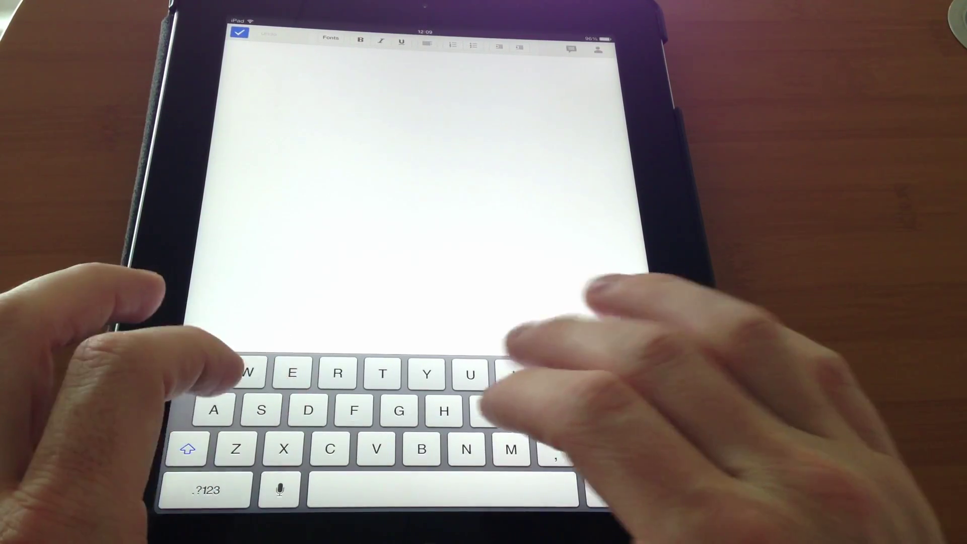
type("can just ")
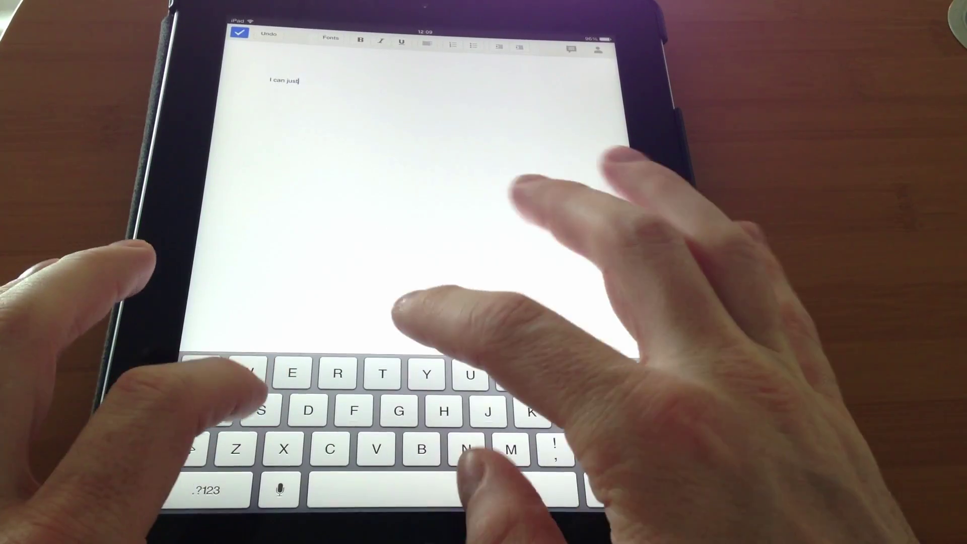
type("typ")
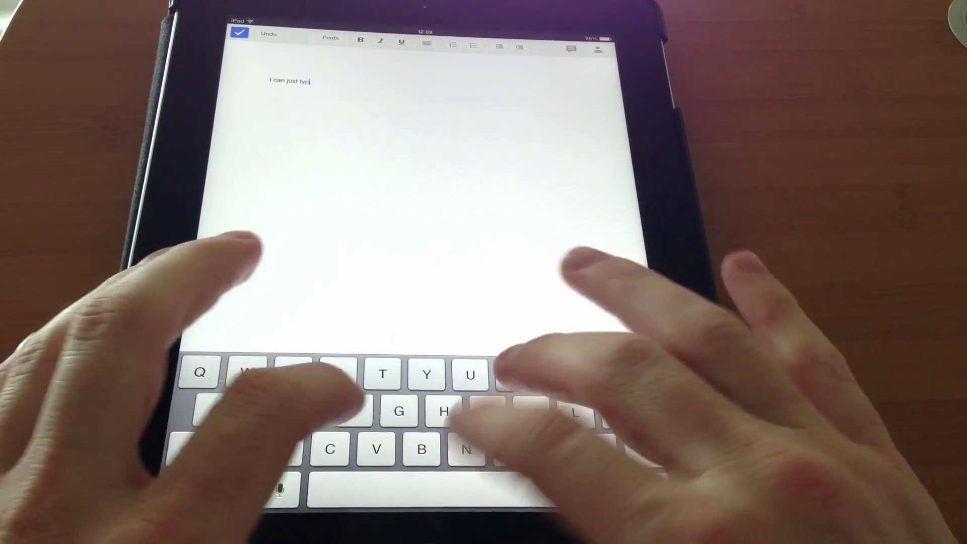
type("ing.")
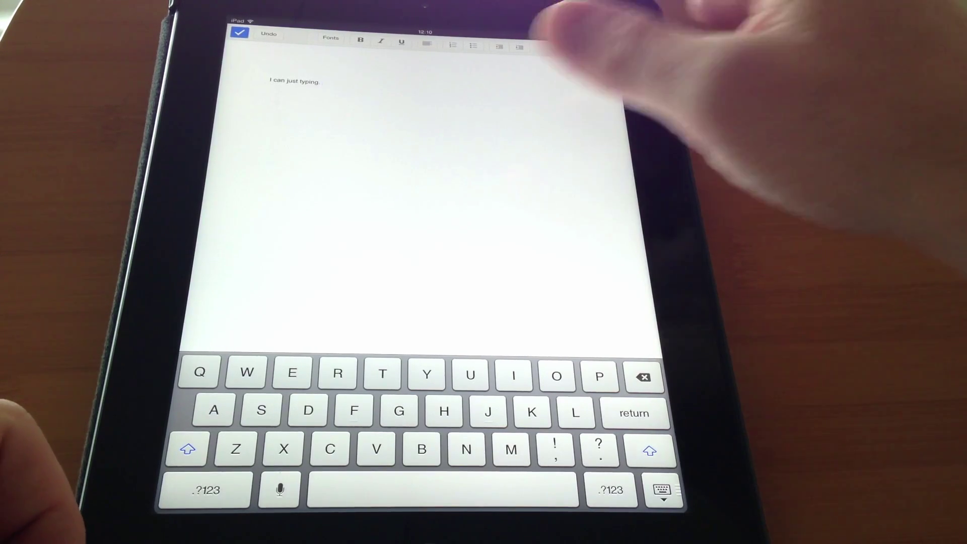
Step: Finish editing 'tutorial test', close it, reopen it, then close it again
left_click(239, 32)
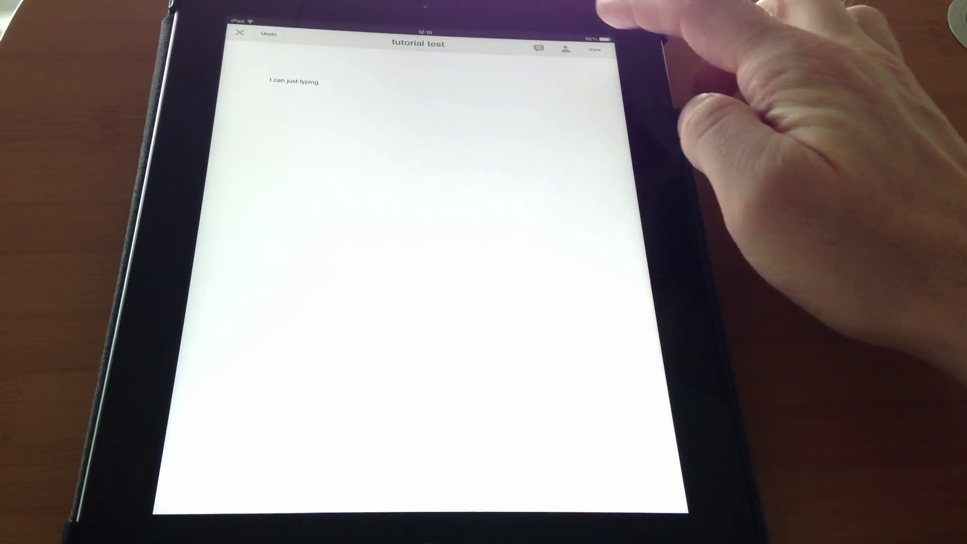
left_click(594, 50)
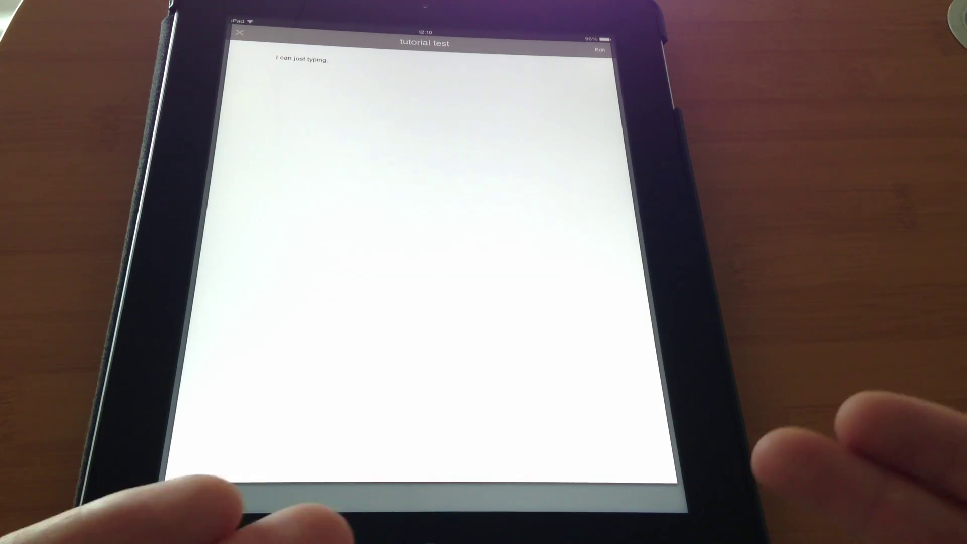
left_click(239, 33)
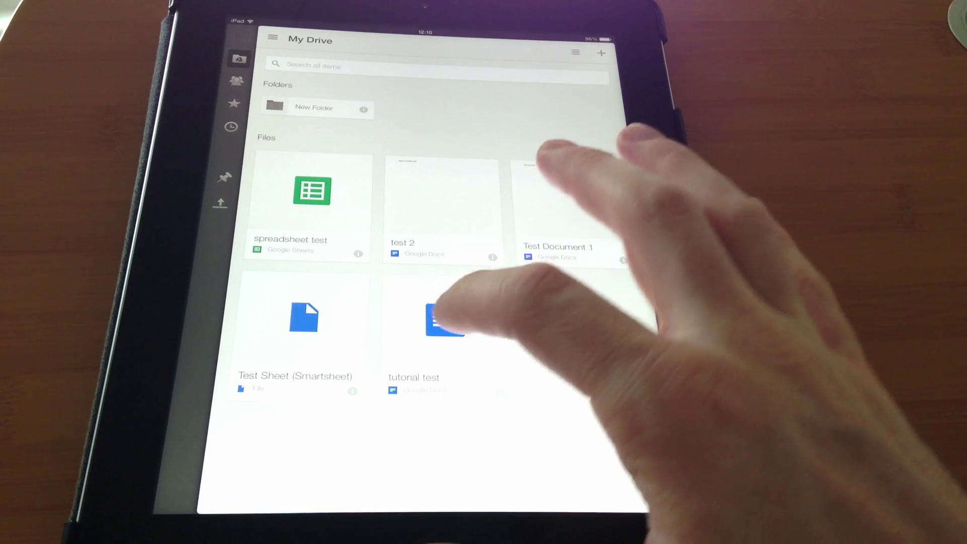
left_click(445, 320)
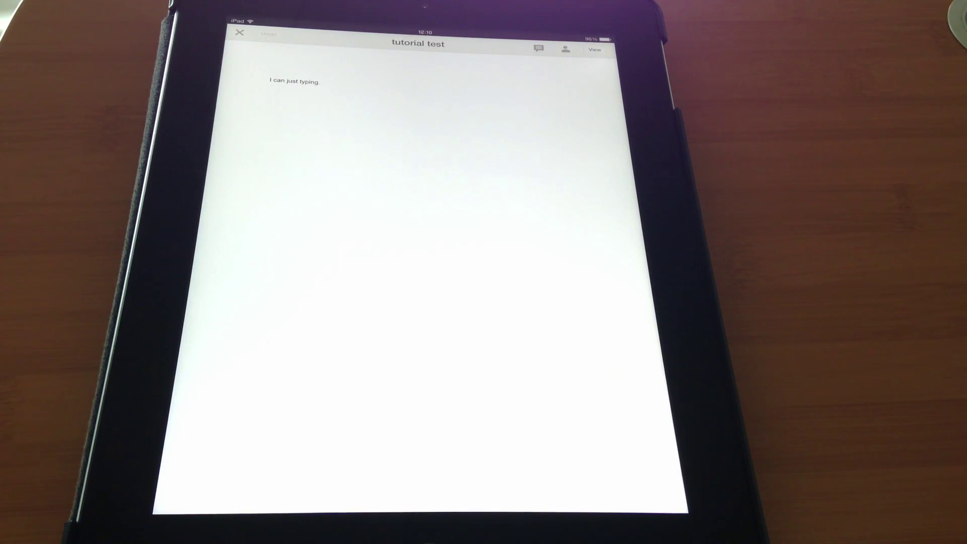
left_click(240, 33)
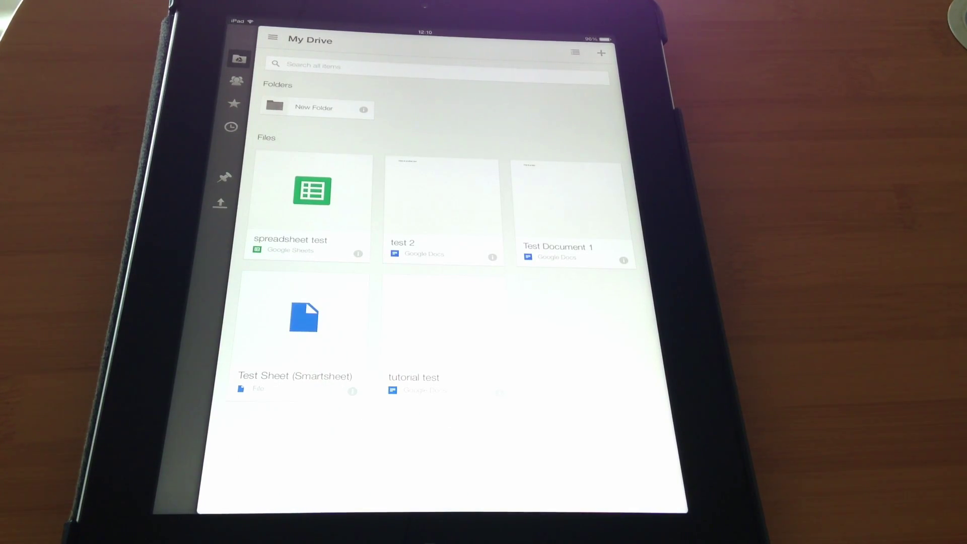
Step: Create a blank spreadsheet named 'tutorial test spreadsheet'
left_click(601, 53)
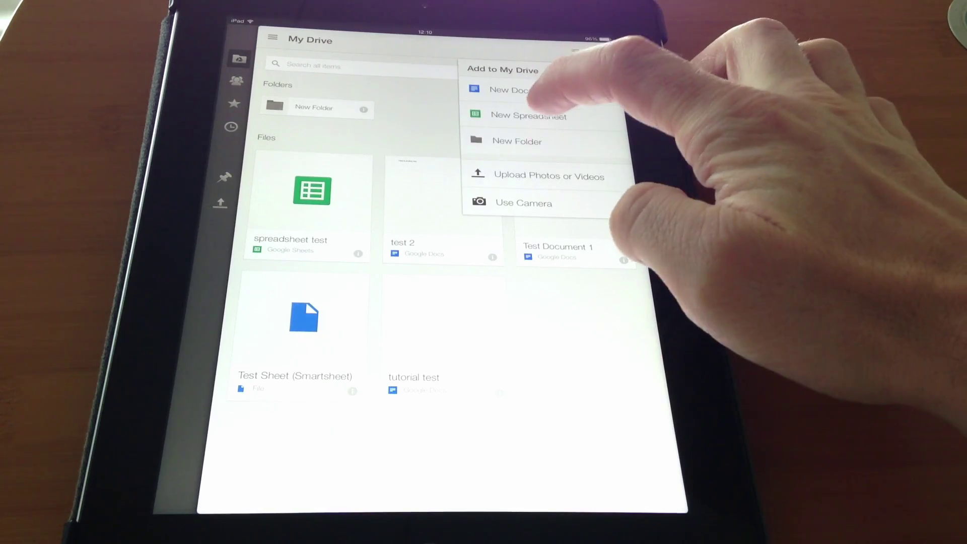
left_click(529, 115)
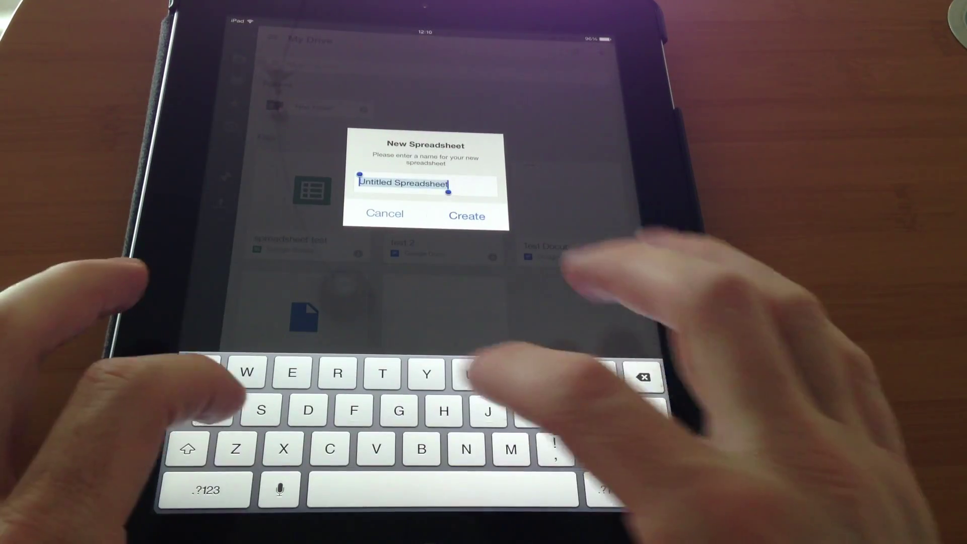
type("tutori")
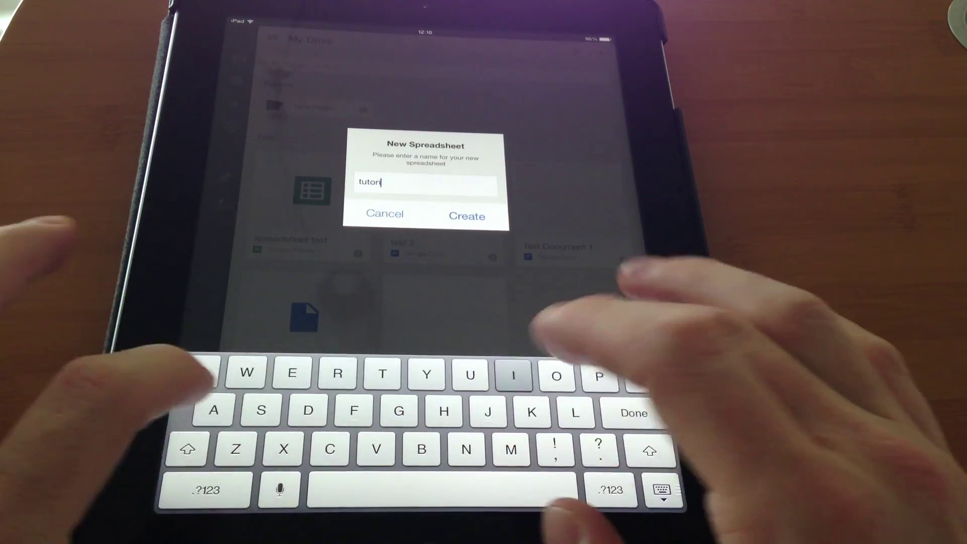
type("al test s")
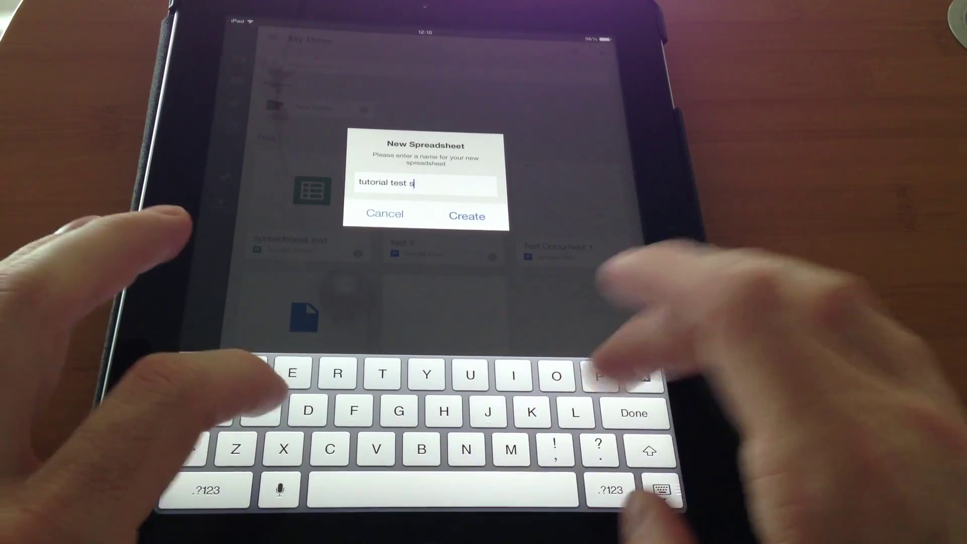
type("preadsh")
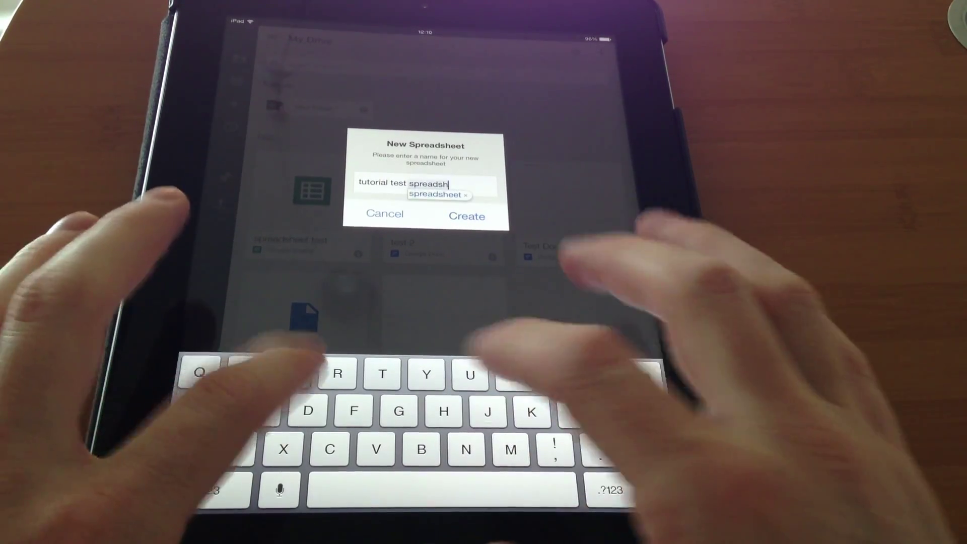
type("eet")
left_click(467, 217)
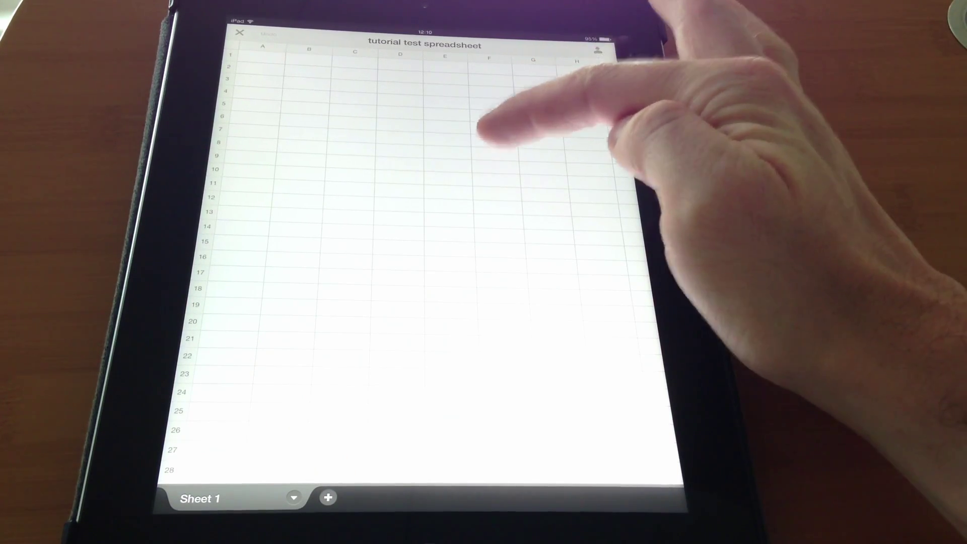
Step: Enter the word 'Text' into cell F8
left_click(494, 142)
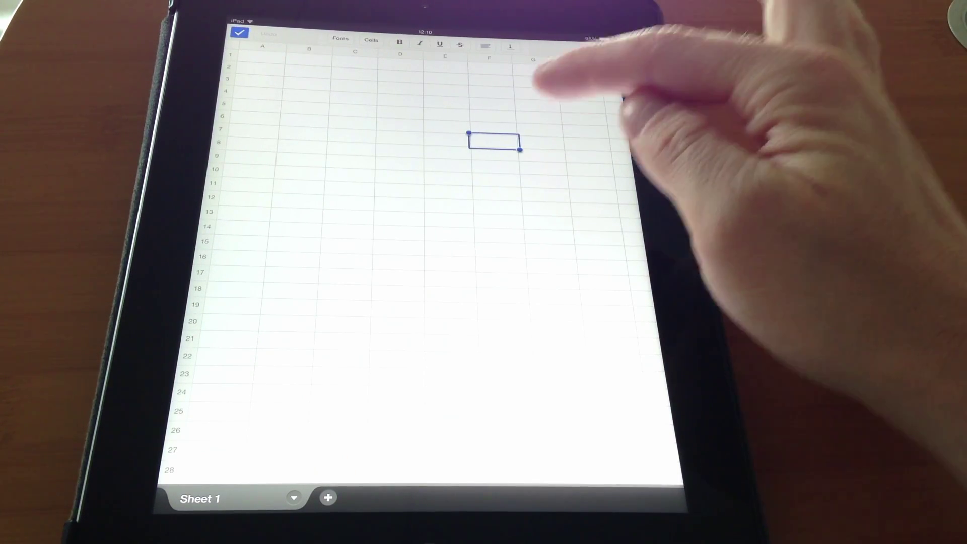
left_click(495, 142)
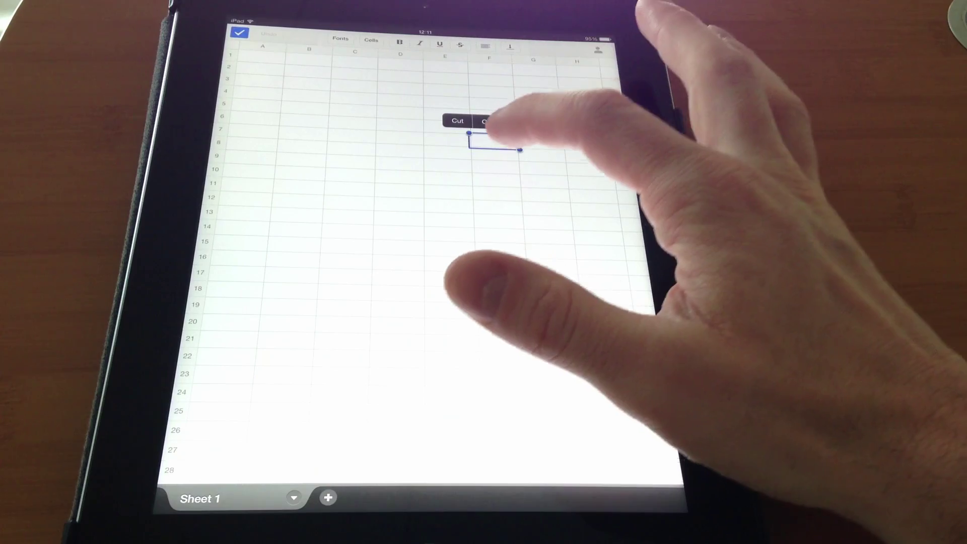
double_click(494, 141)
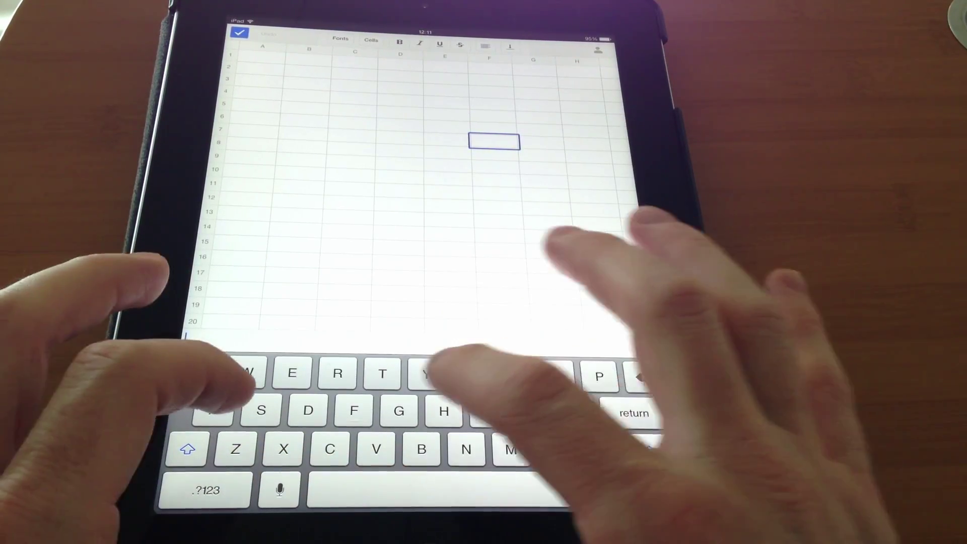
type("Text")
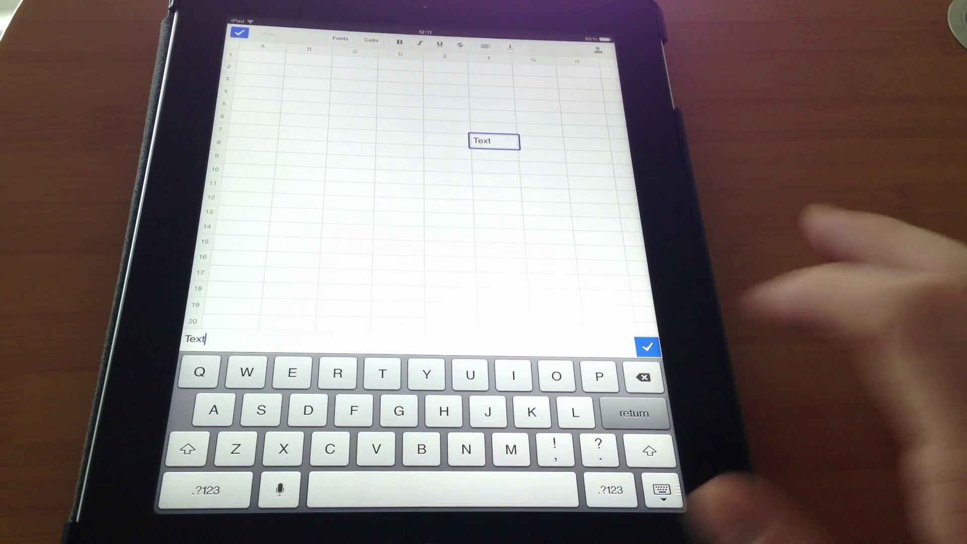
key("Return")
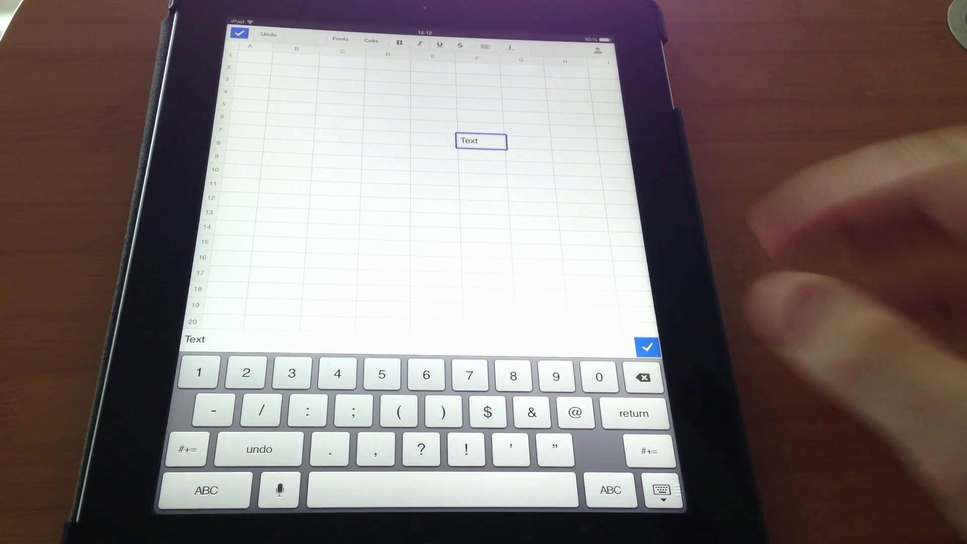
Step: Enter 5 in cells F9 and F10
left_click(483, 155)
type("5")
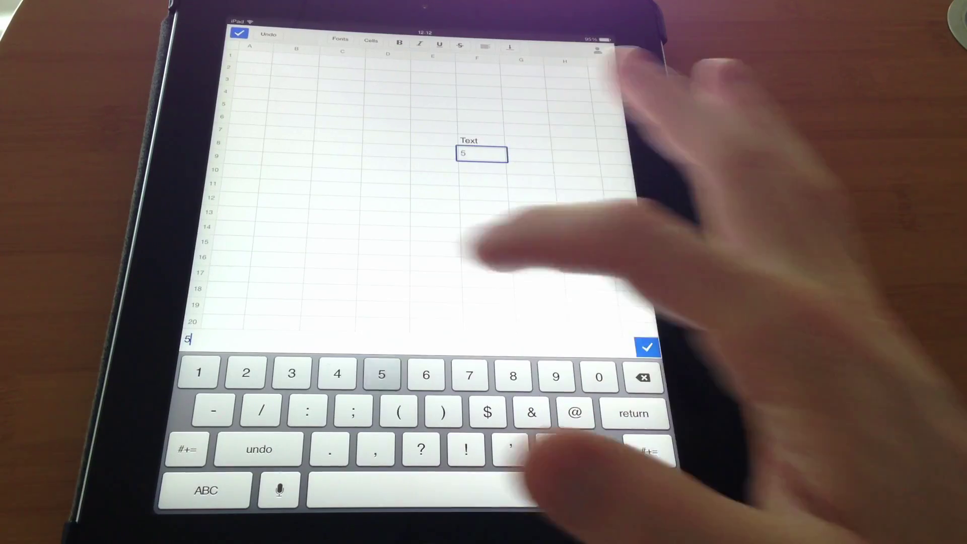
key("Return")
type("5")
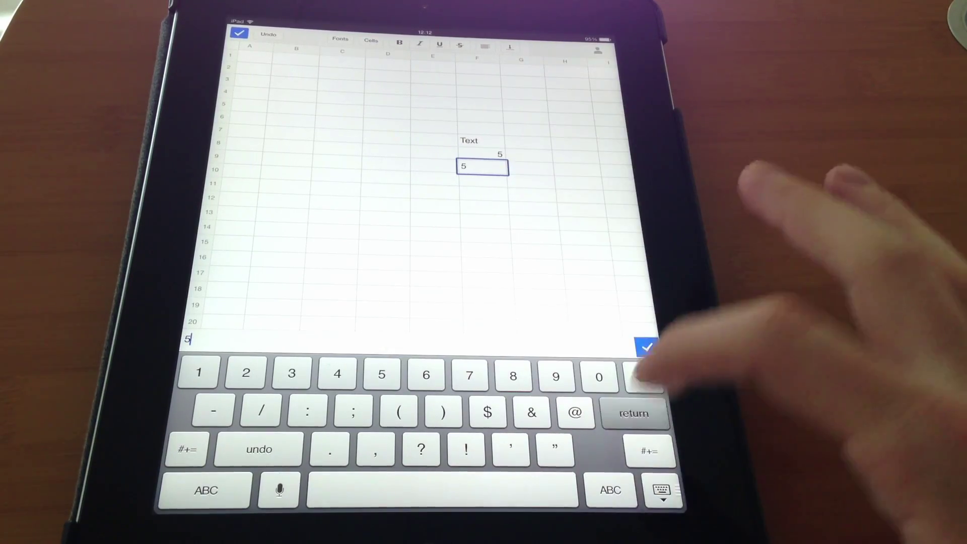
key("Return")
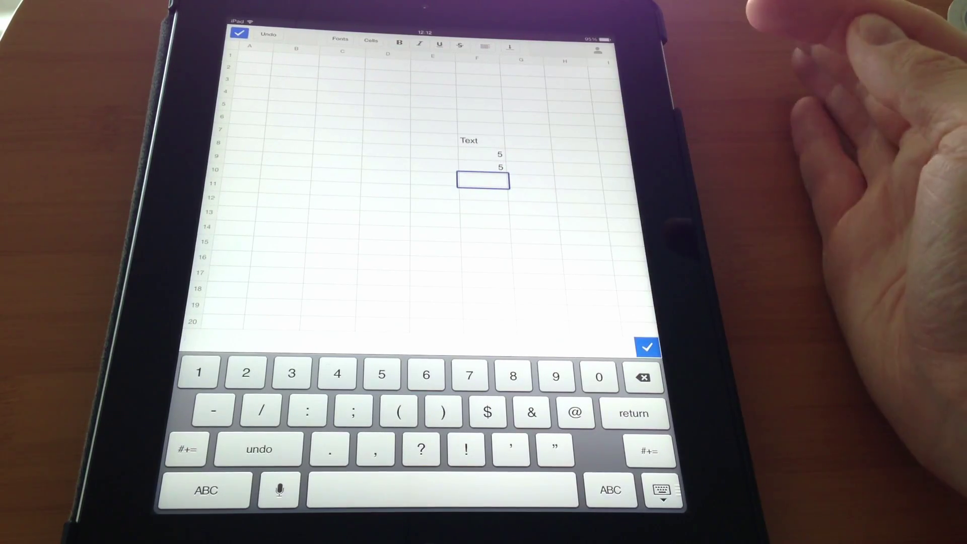
Step: Enter the formula =f8+f9 in F11 so it shows 10
left_click(646, 451)
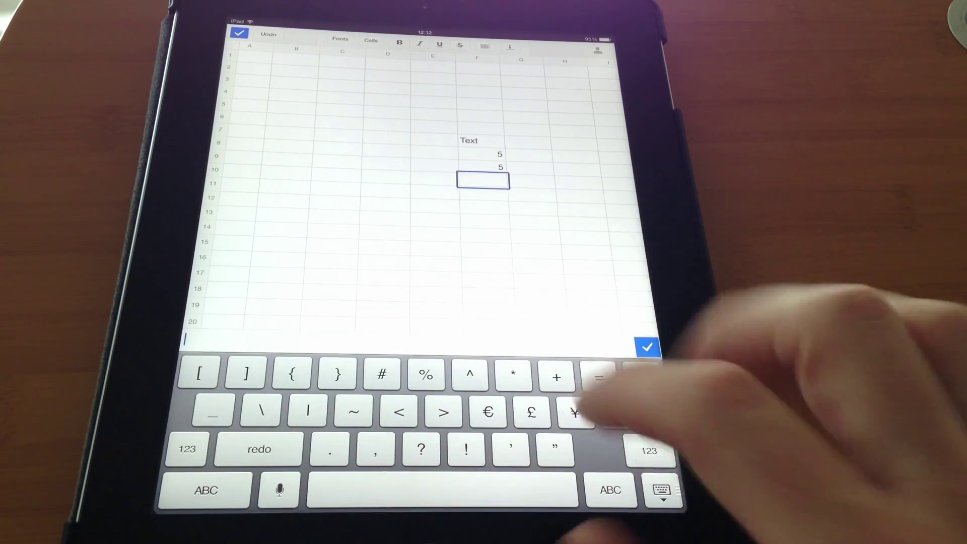
type("=")
left_click(206, 490)
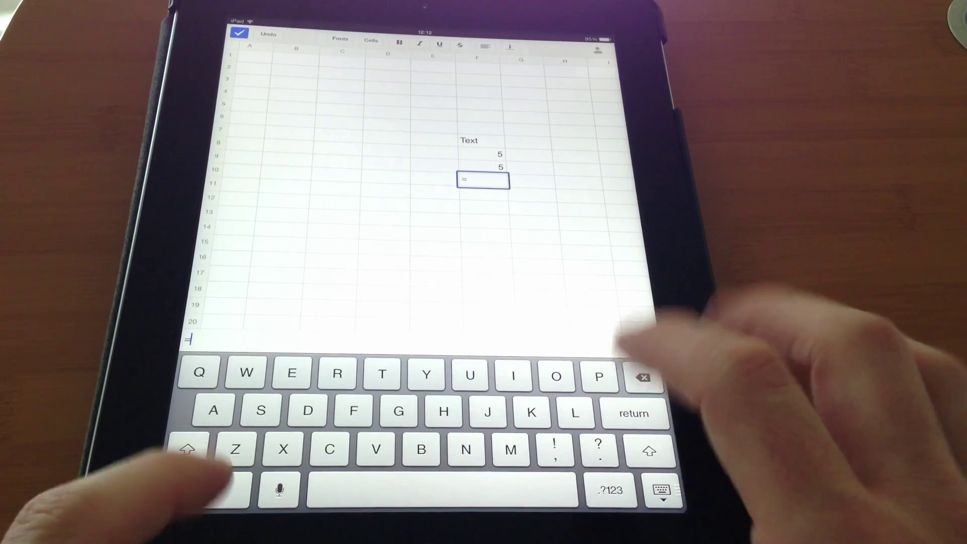
type("f")
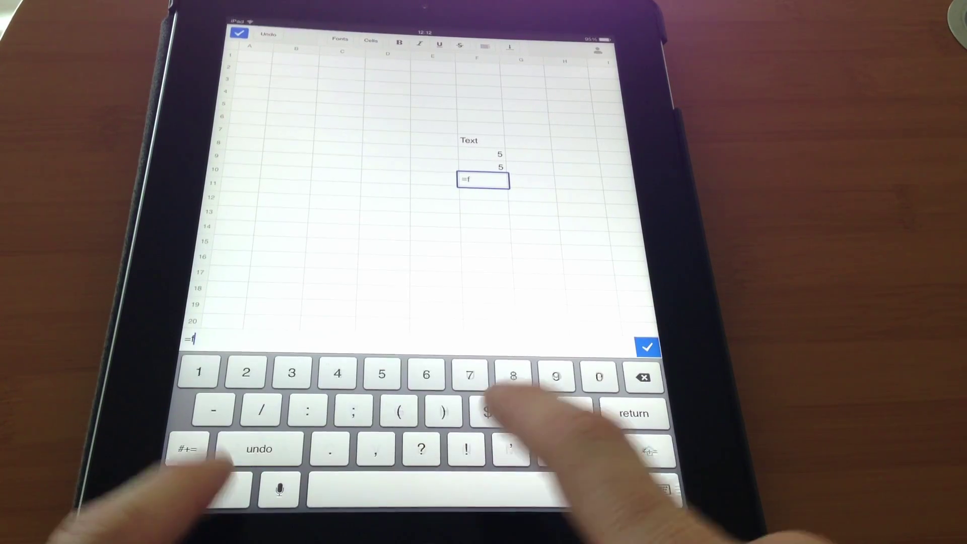
type("8")
left_click(188, 450)
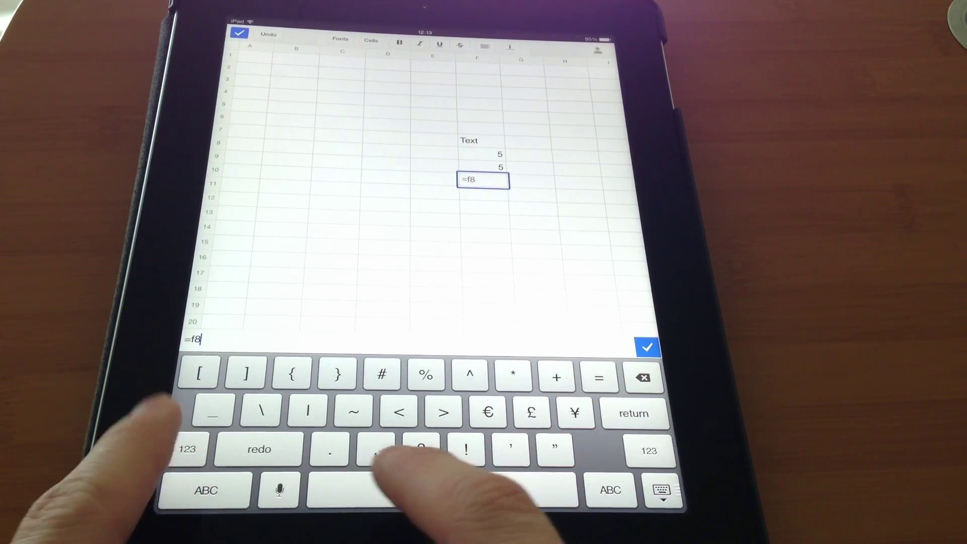
type("+")
left_click(207, 489)
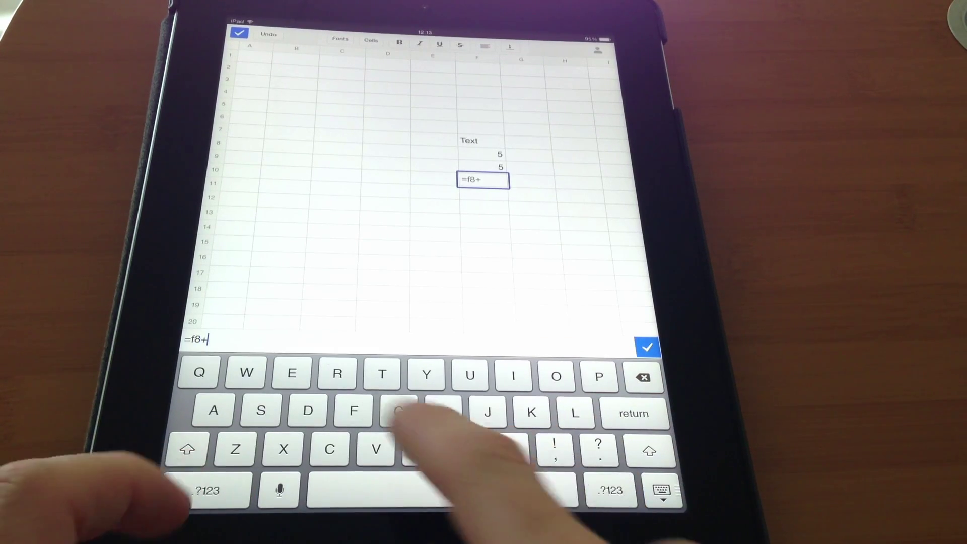
type("f")
left_click(207, 490)
type("9")
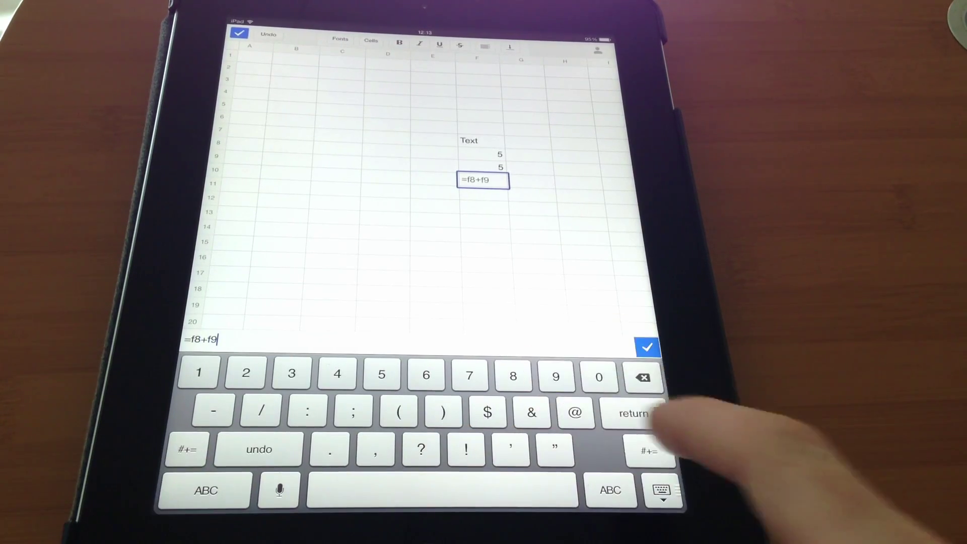
key("Return")
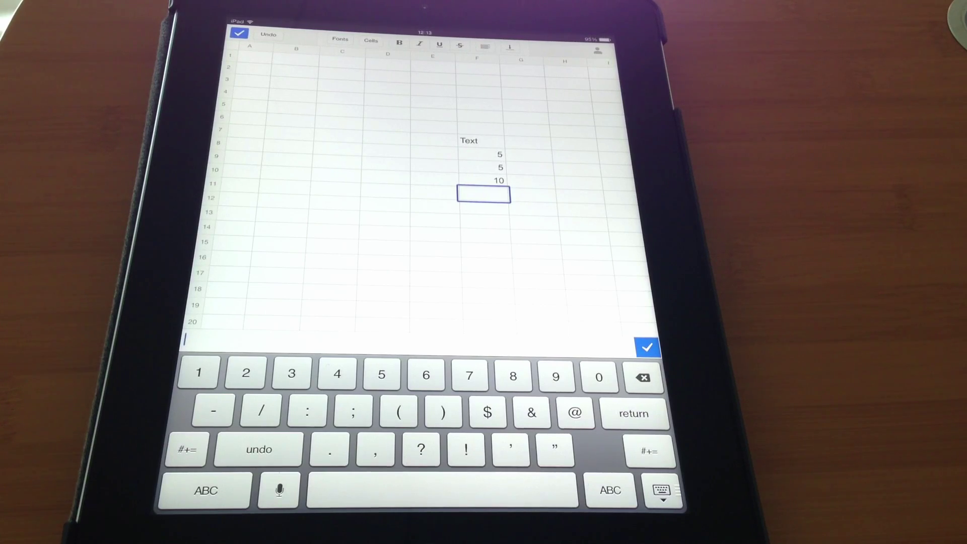
Step: Finish editing and close 'tutorial test spreadsheet' back to My Drive
left_click(239, 33)
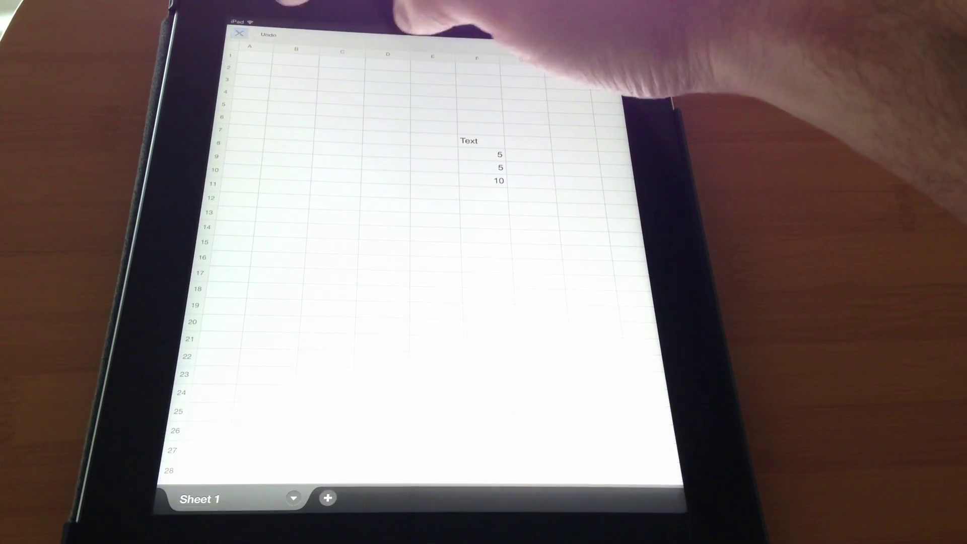
left_click(239, 34)
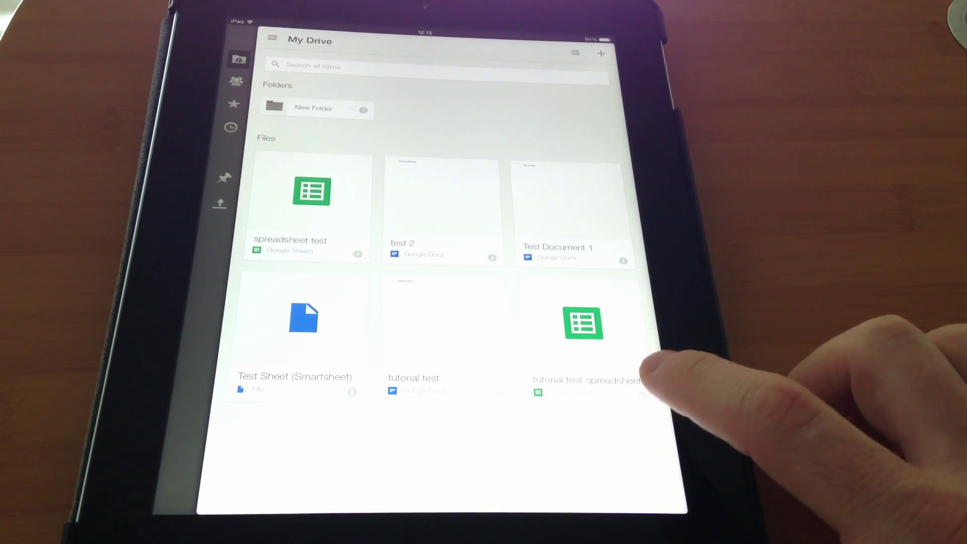
Step: Move 'tutorial test spreadsheet' from My Drive into New Folder
left_click(642, 394)
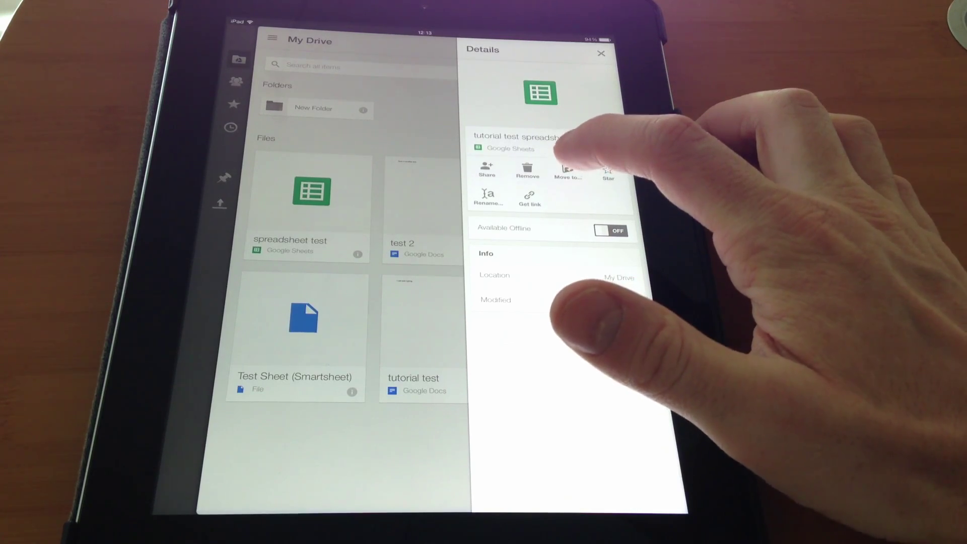
left_click(568, 170)
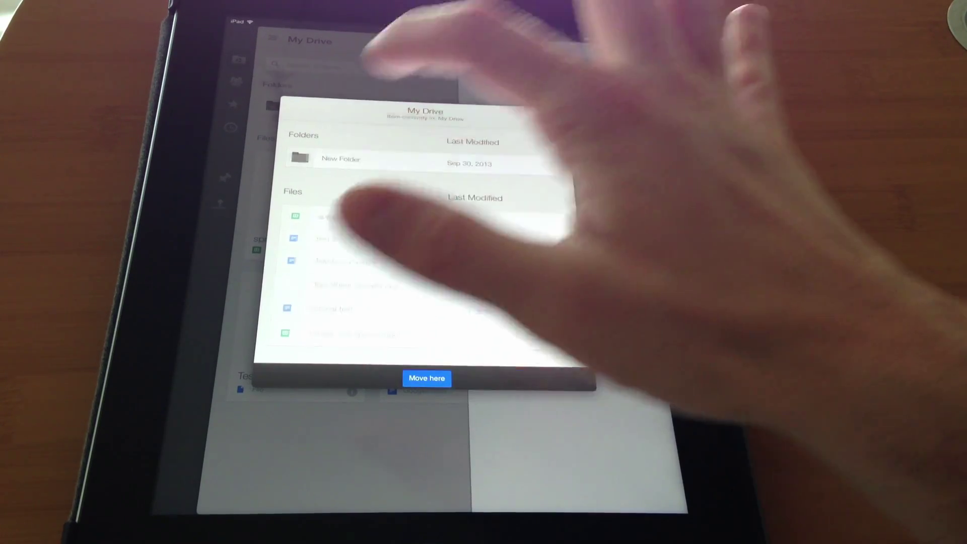
left_click(341, 159)
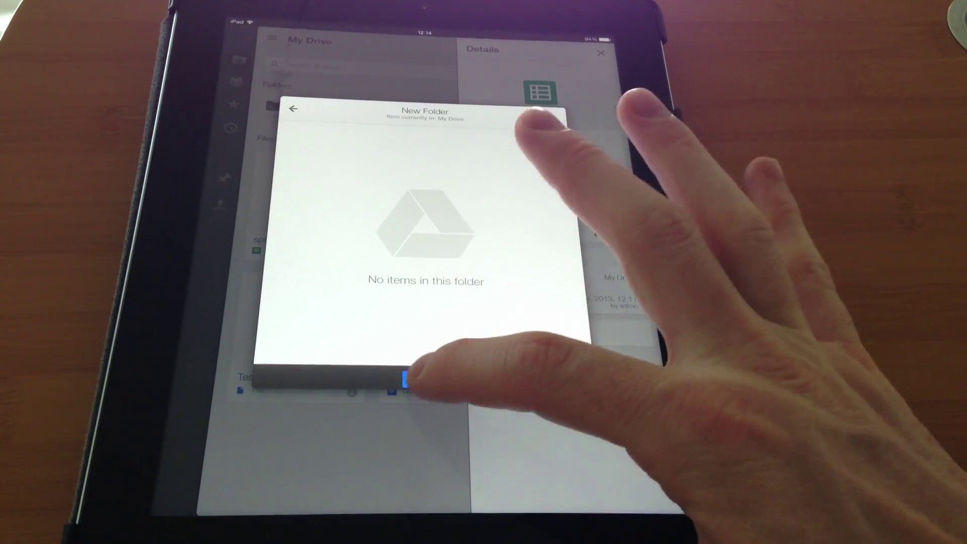
left_click(427, 378)
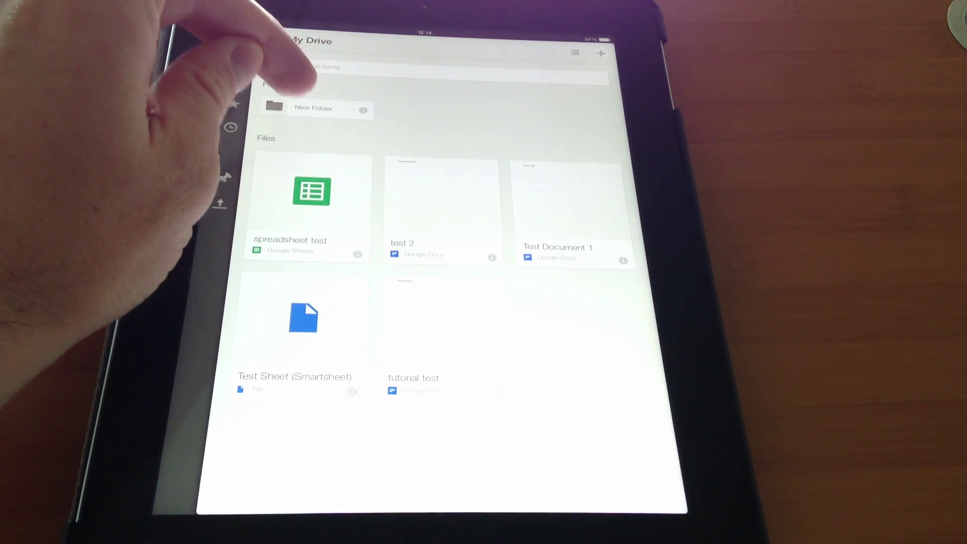
Step: Open New Folder to confirm 'tutorial test spreadsheet' is inside
left_click(306, 109)
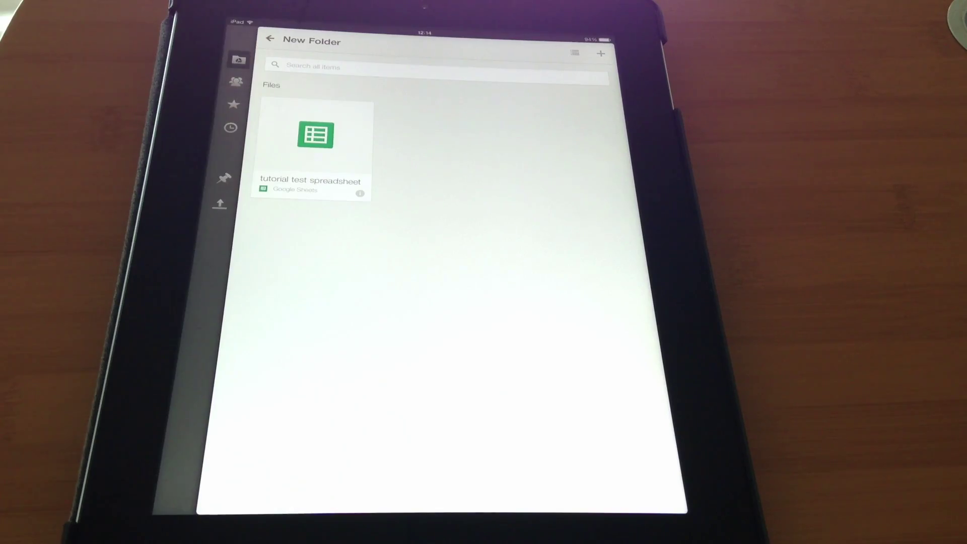